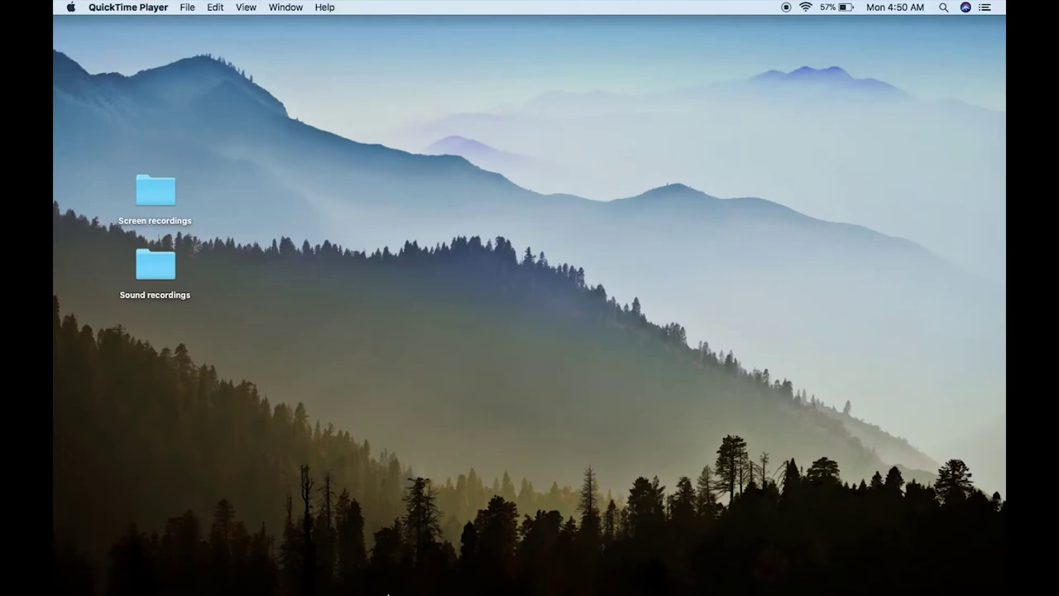
Step: Launch Google Chrome from the Dock to bring up the P2K site
click(303, 577)
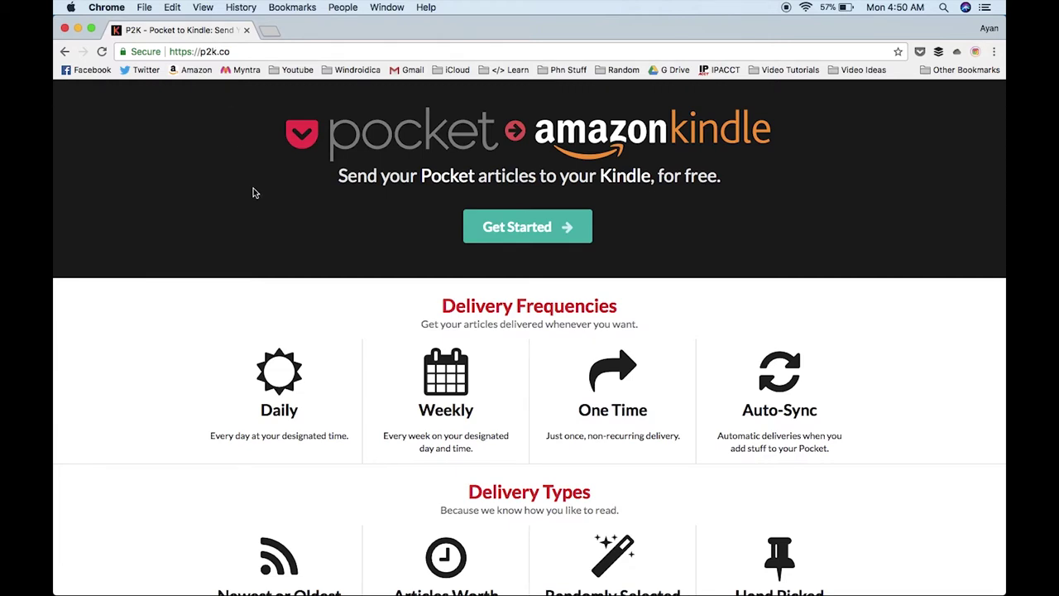
Step: Click Get Started on P2K and link the Pocket account
click(499, 230)
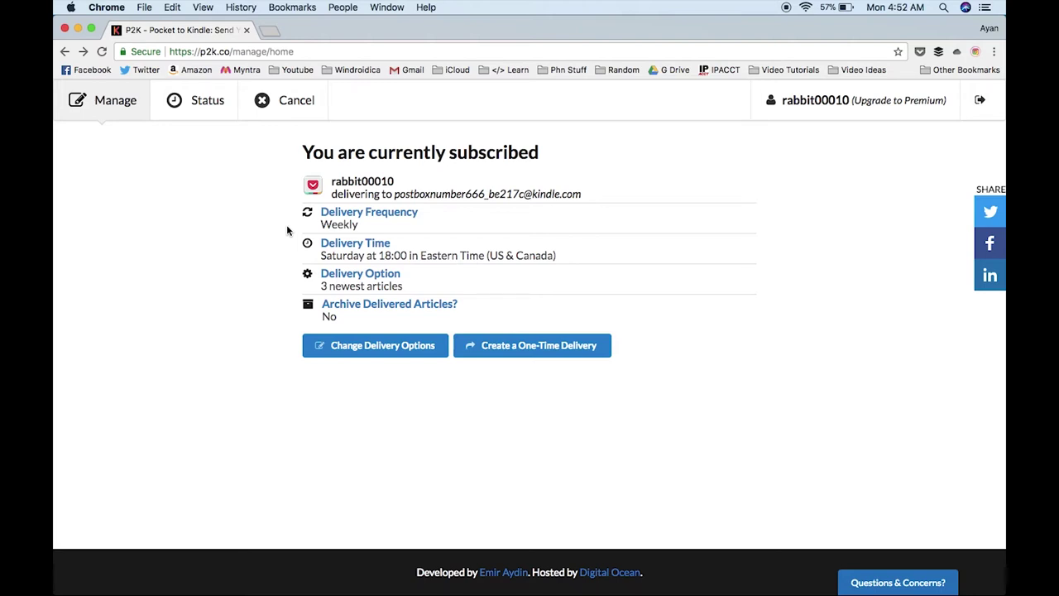
Step: Open P2K's delivery options editor, then open a new Chrome tab beside it
click(365, 354)
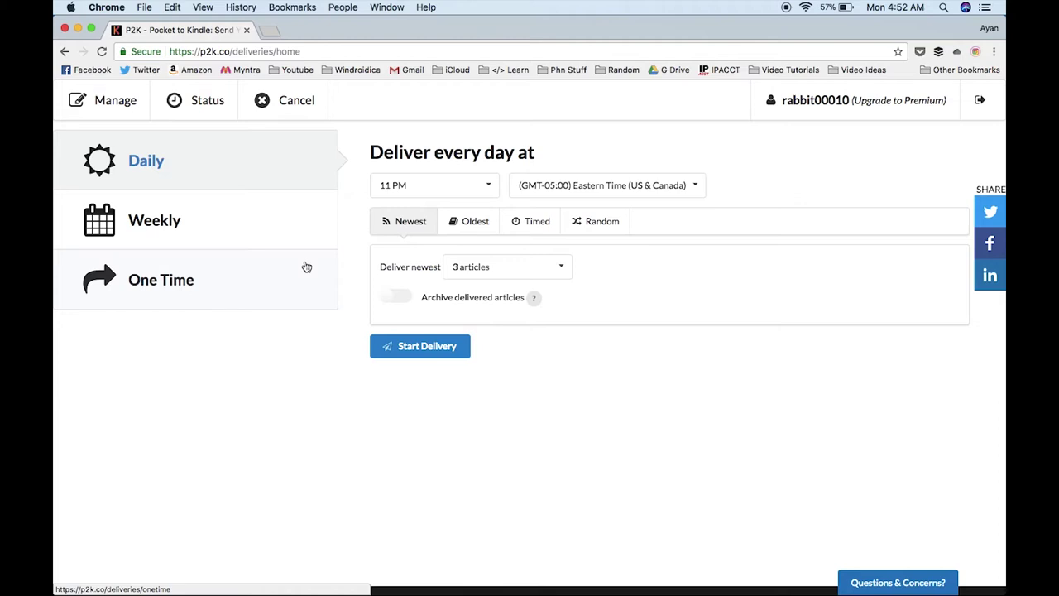
click(269, 31)
Step: Go to Amazon.in and open the Manage Your Content and Devices settings
click(198, 71)
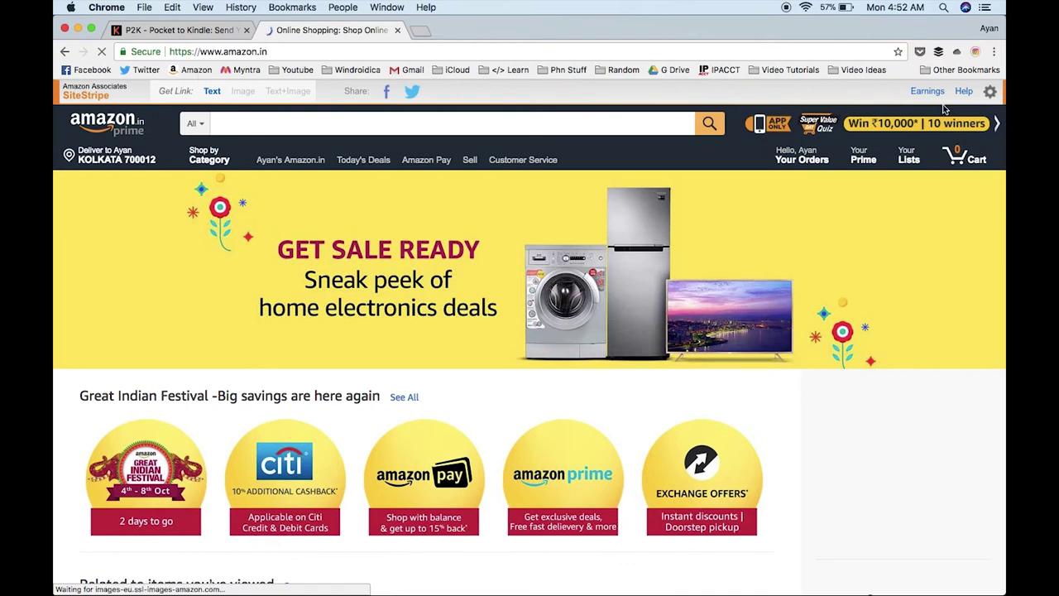
mouse_move(822, 164)
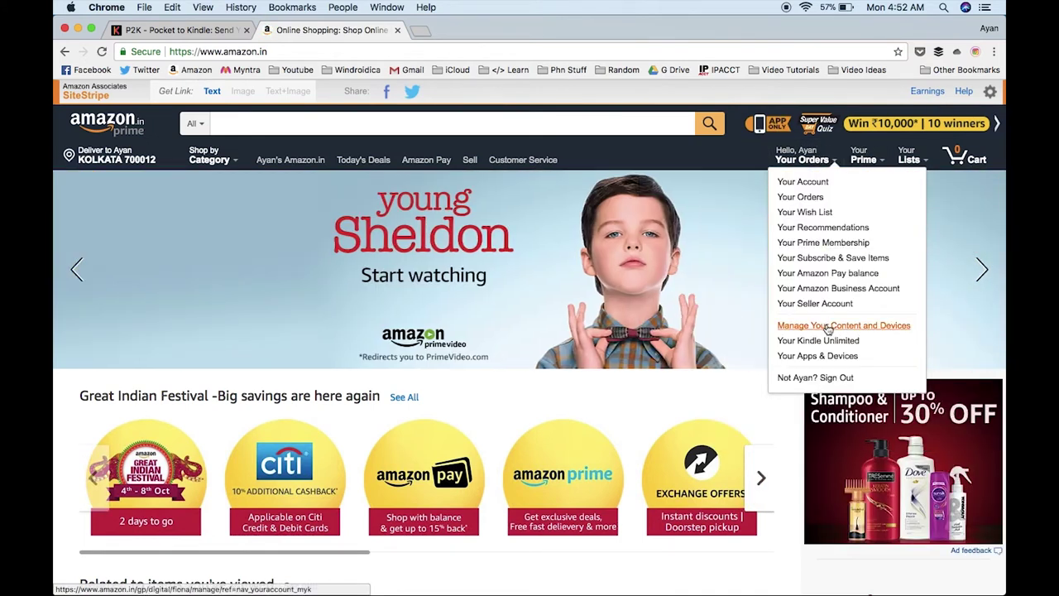
click(827, 327)
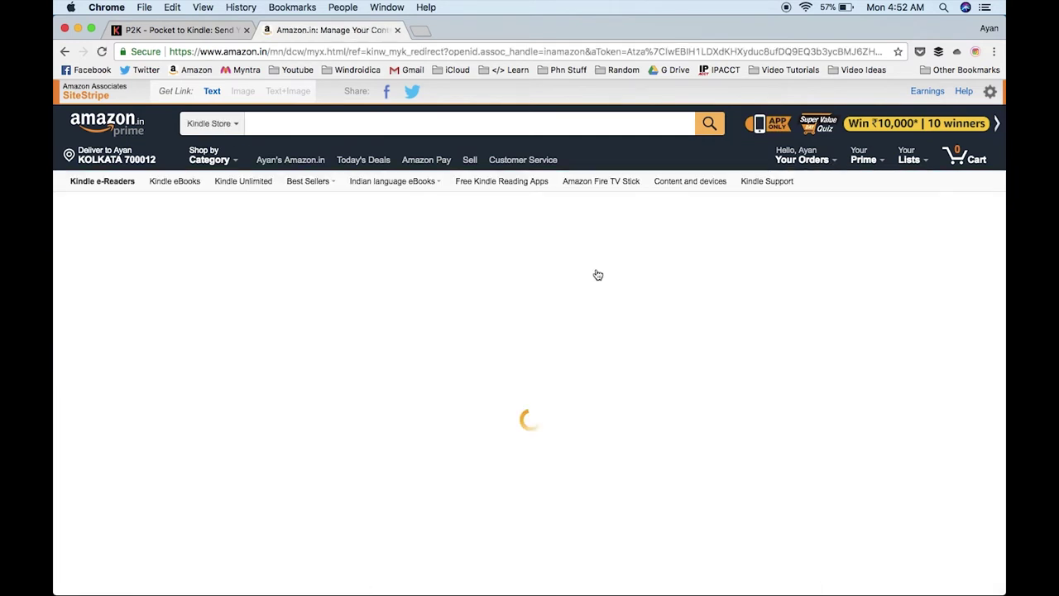
scroll(422, 433, down, 2)
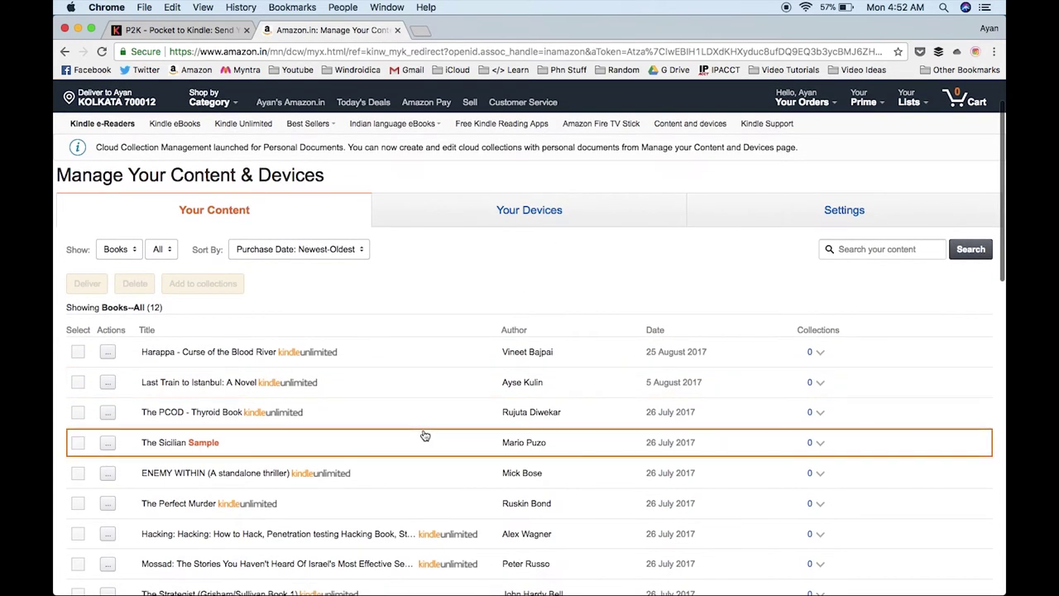
click(808, 224)
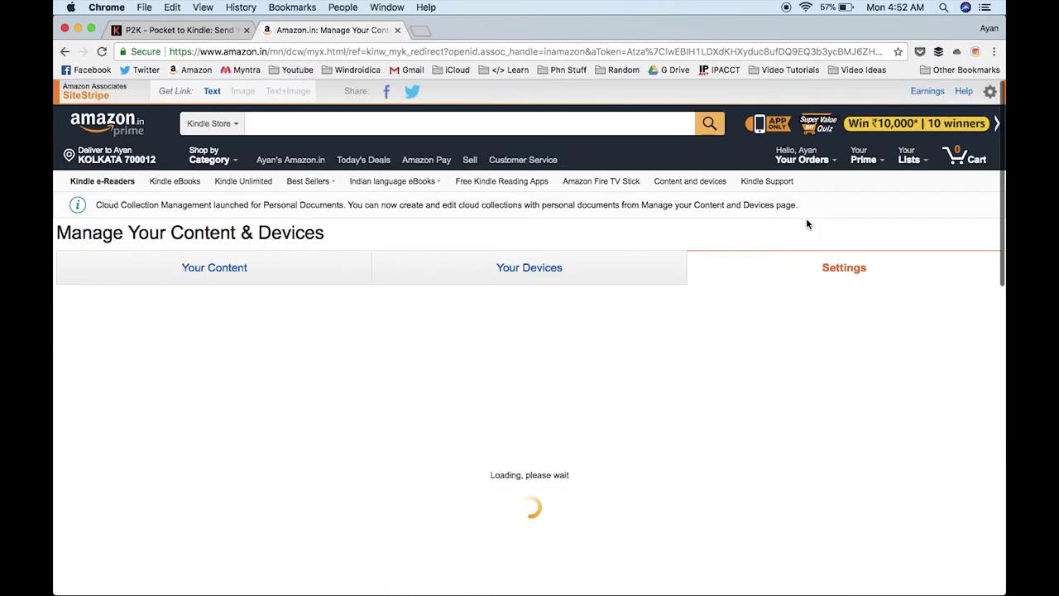
Step: Scroll to Personal Document Settings and select the Kindle's send-to email address
scroll(579, 386, down, 5)
scroll(579, 387, down, 10)
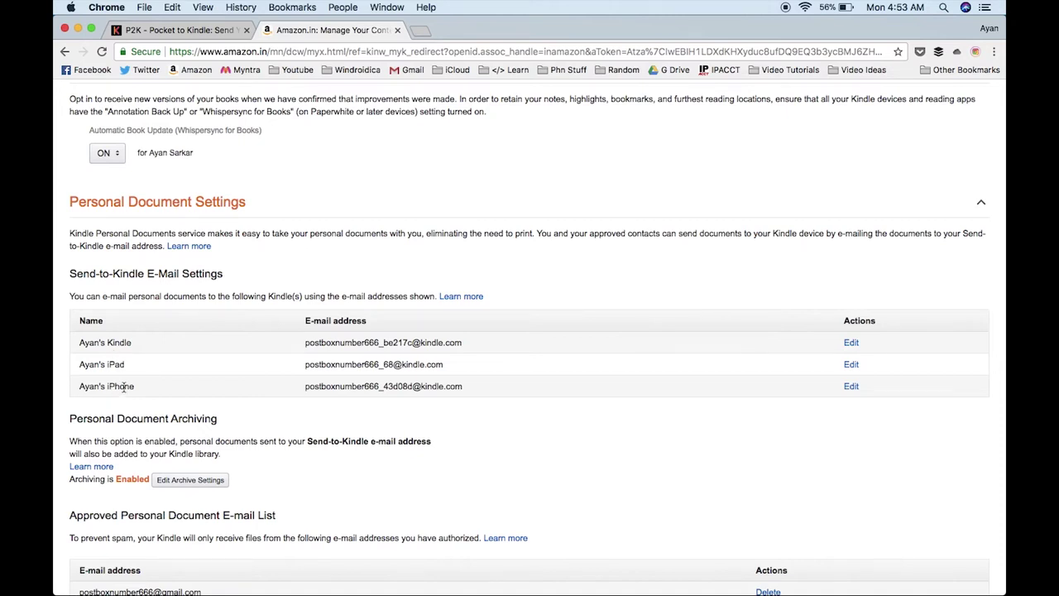
triple_click(320, 343)
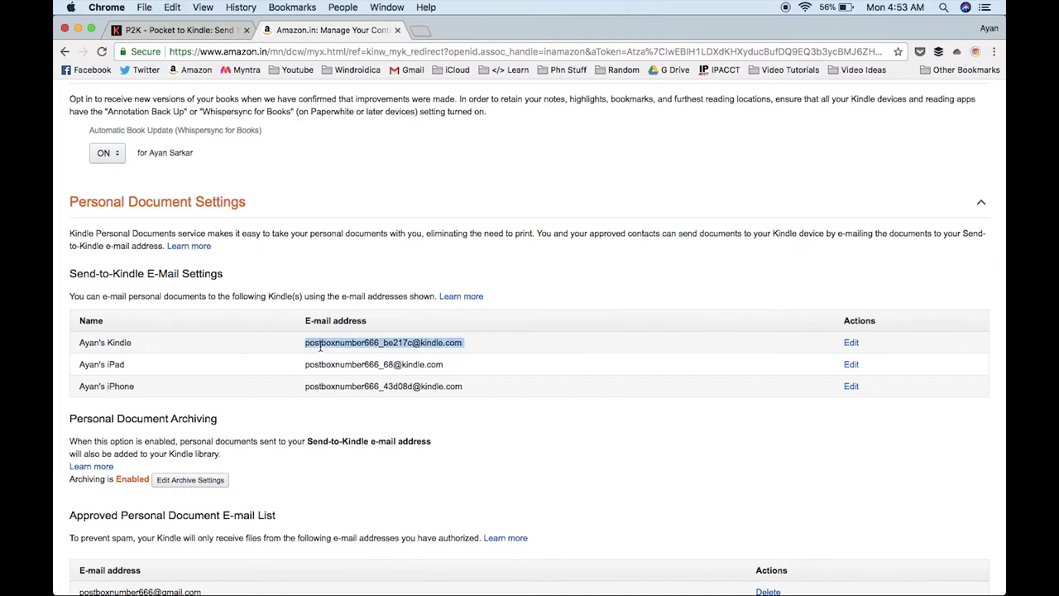
scroll(378, 435, down, 5)
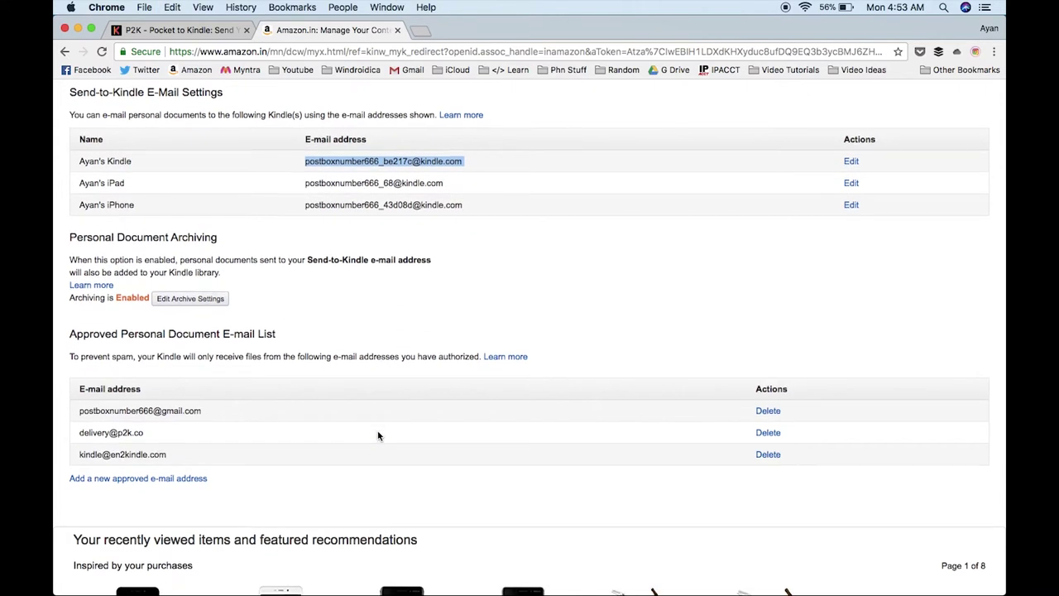
scroll(378, 435, down, 3)
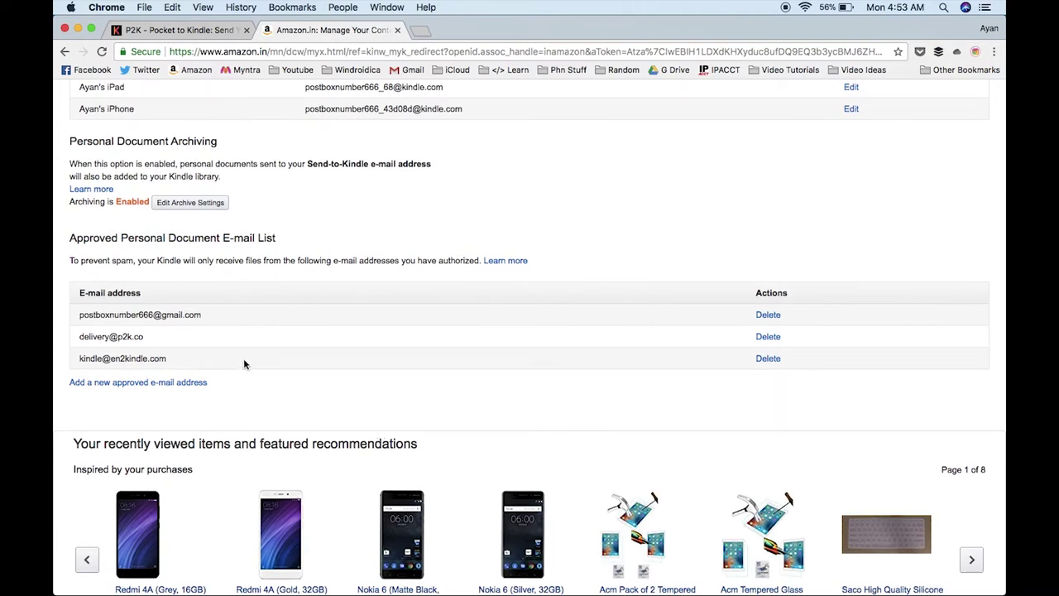
click(142, 383)
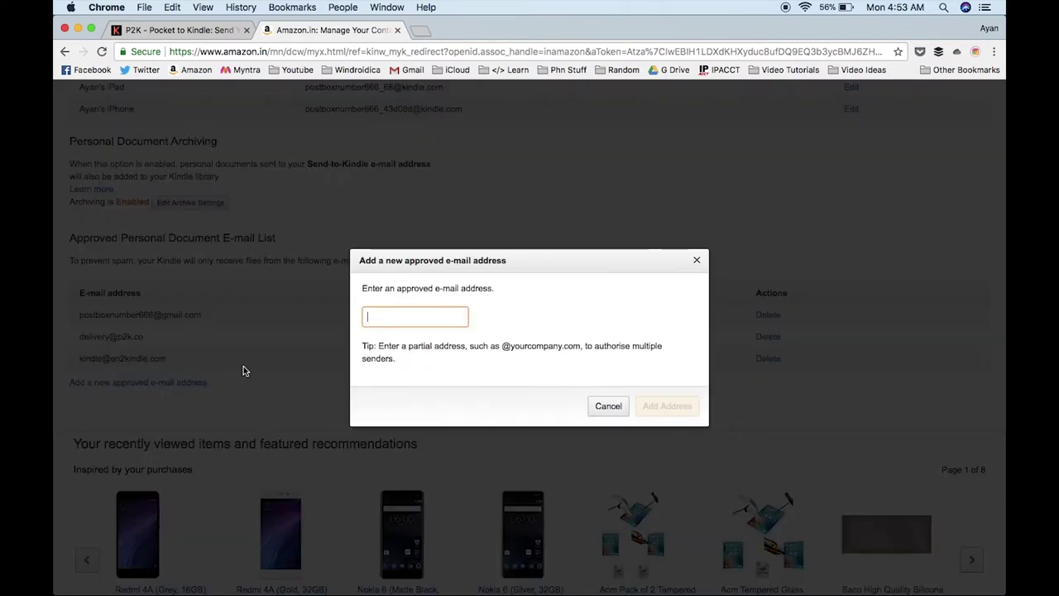
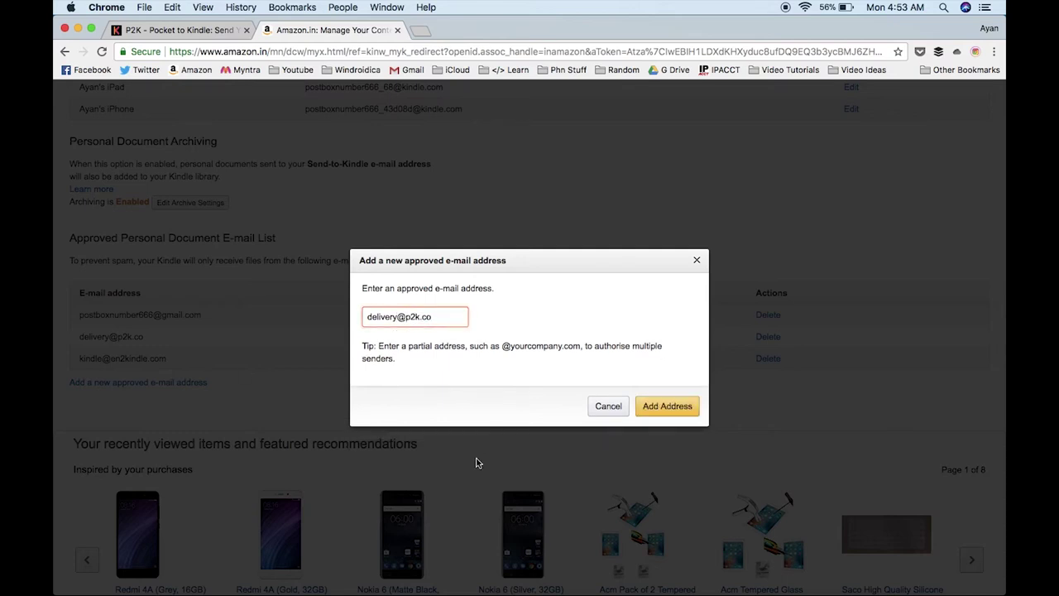
click(609, 440)
Step: Select and copy the Kindle's Send-to-Kindle address, then close the Amazon tab
scroll(266, 287, up, 3)
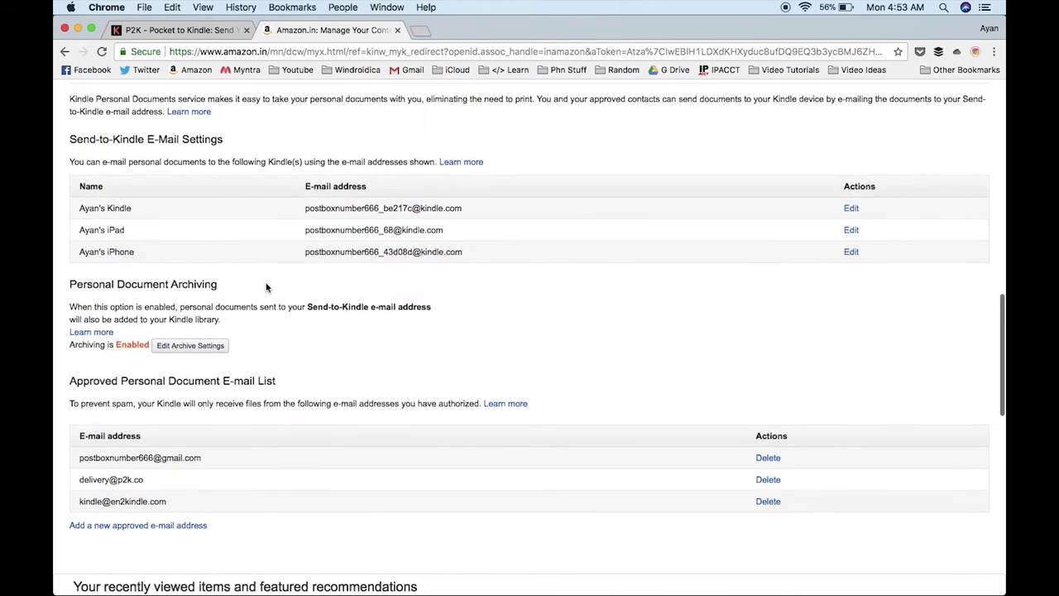
triple_click(362, 207)
key(super+c)
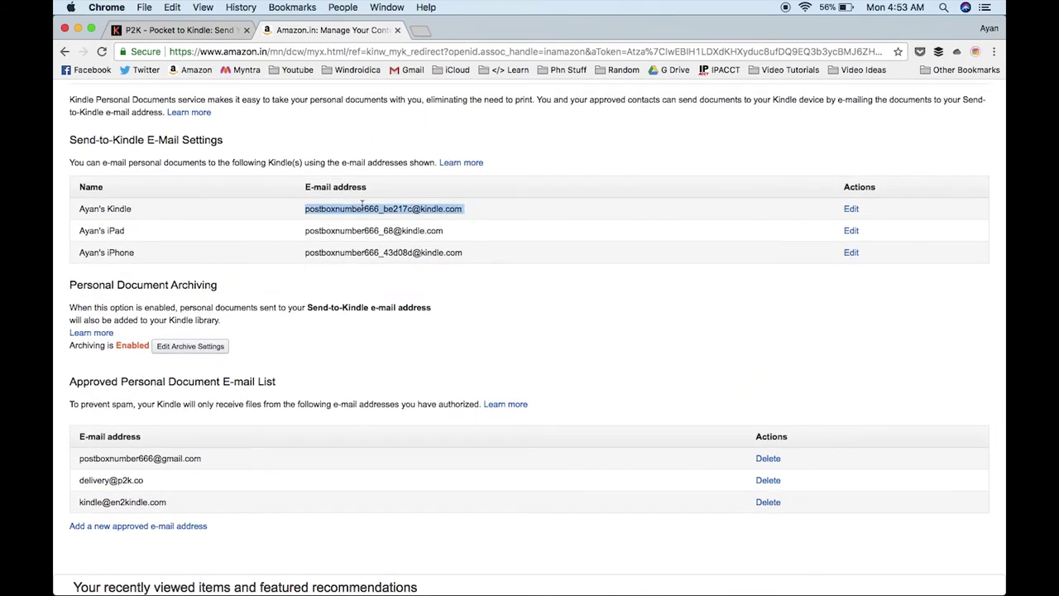
click(397, 30)
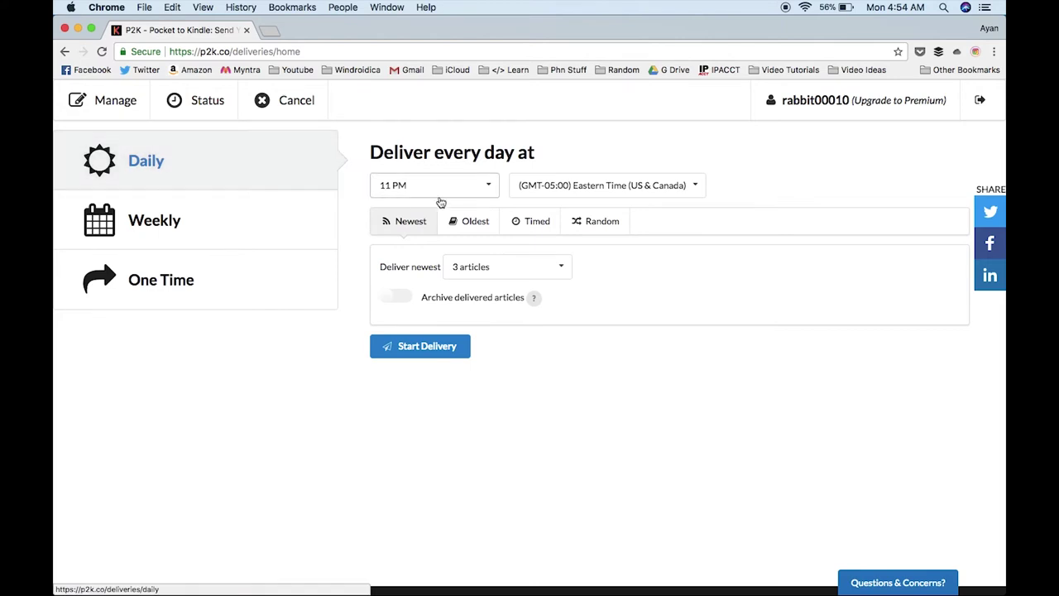
Step: Switch the P2K delivery to weekly on Monday at 11 PM
click(239, 230)
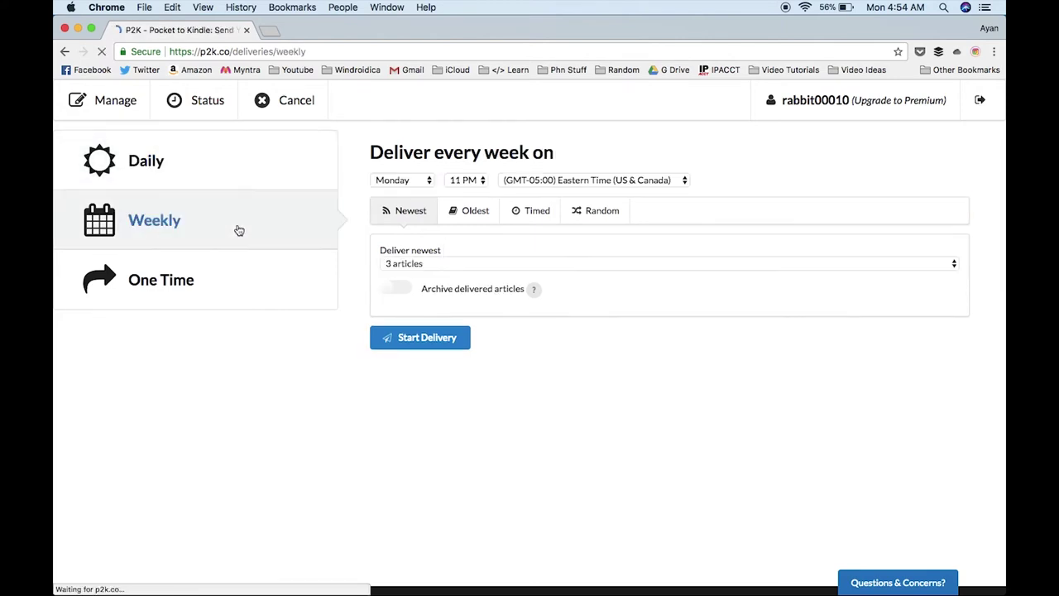
click(415, 186)
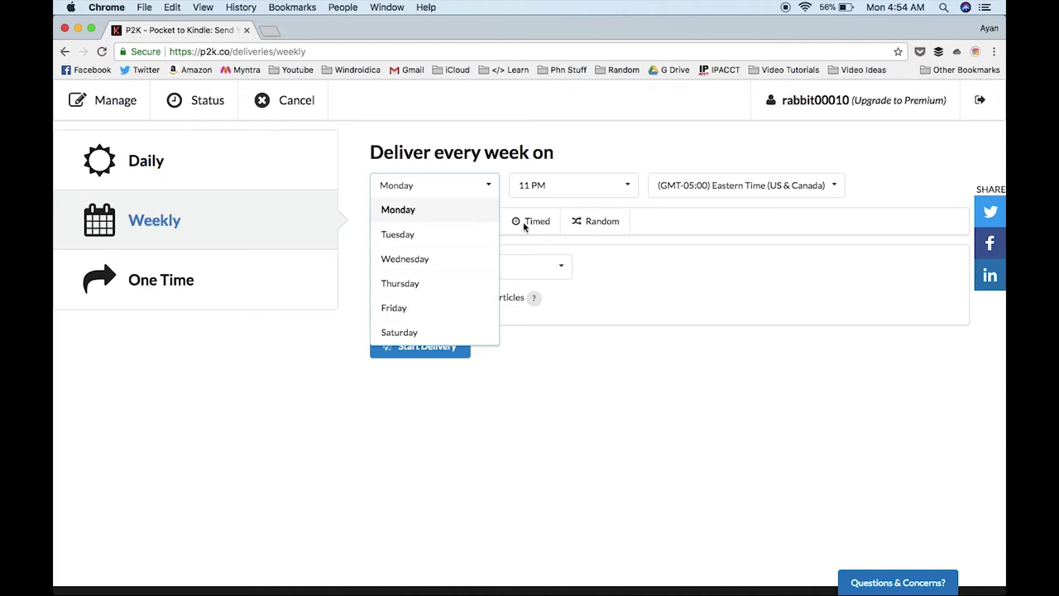
click(576, 183)
click(577, 185)
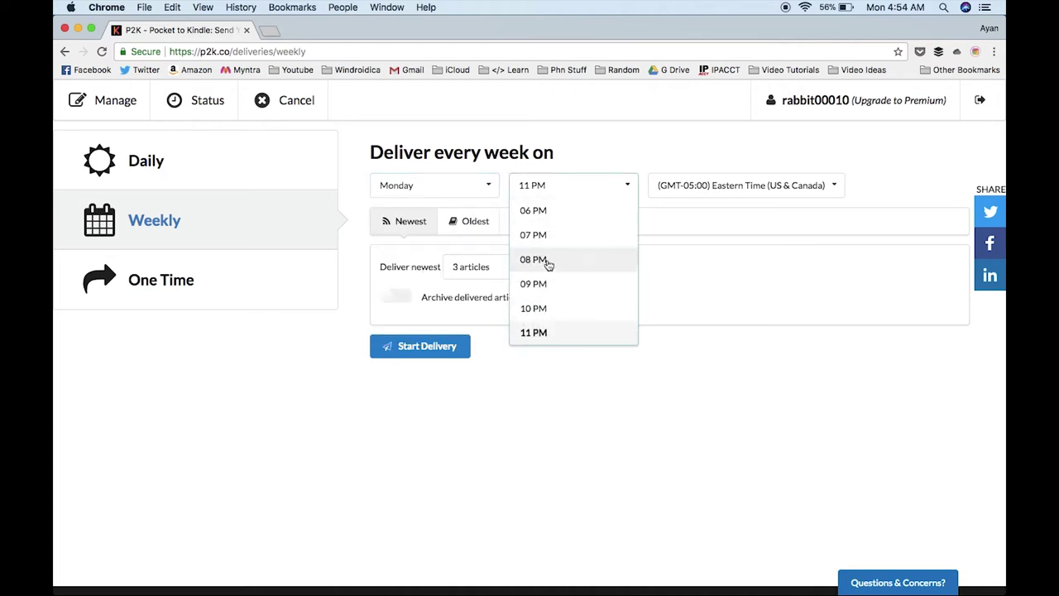
click(548, 354)
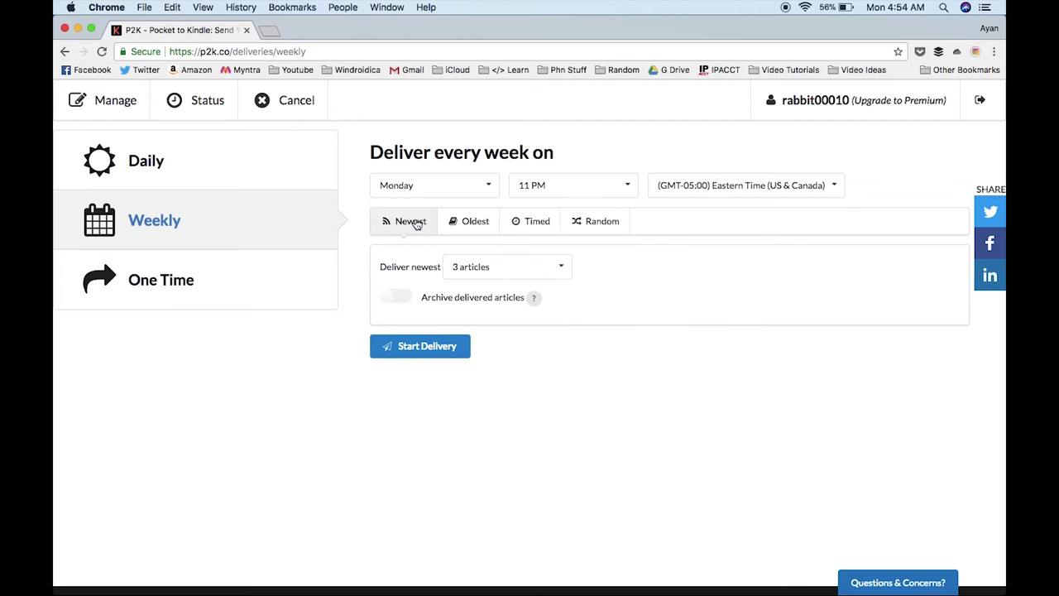
Step: Deliver the 3 newest articles per delivery and start the weekly delivery
click(478, 226)
click(518, 229)
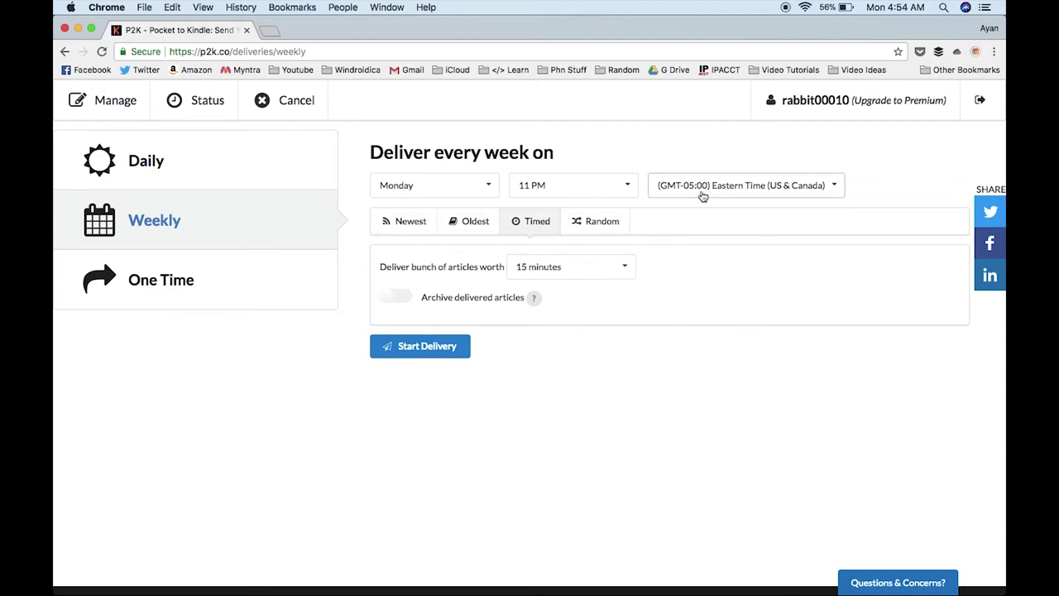
click(407, 216)
click(476, 270)
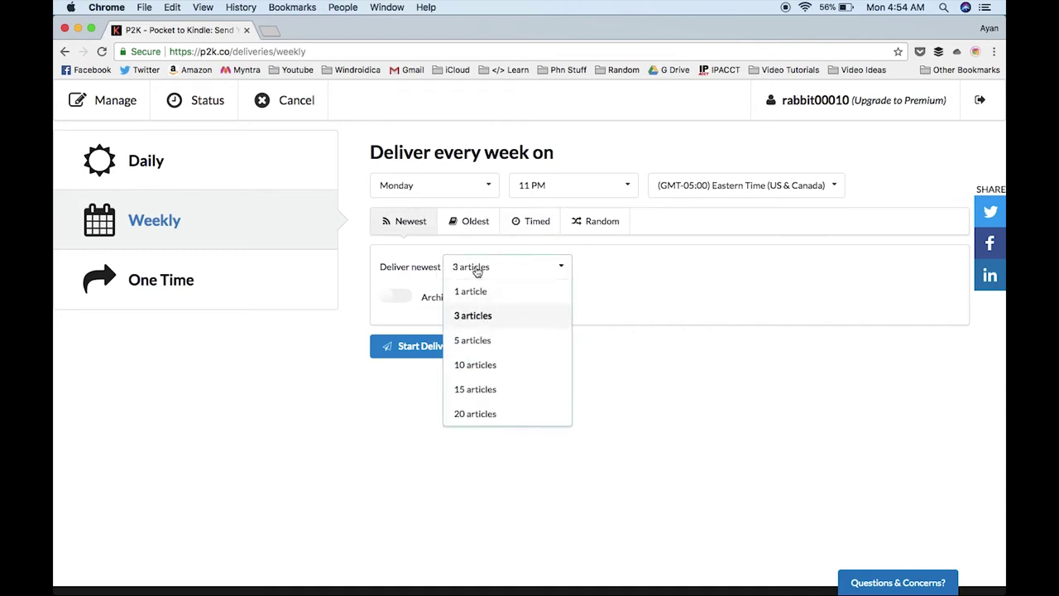
click(476, 316)
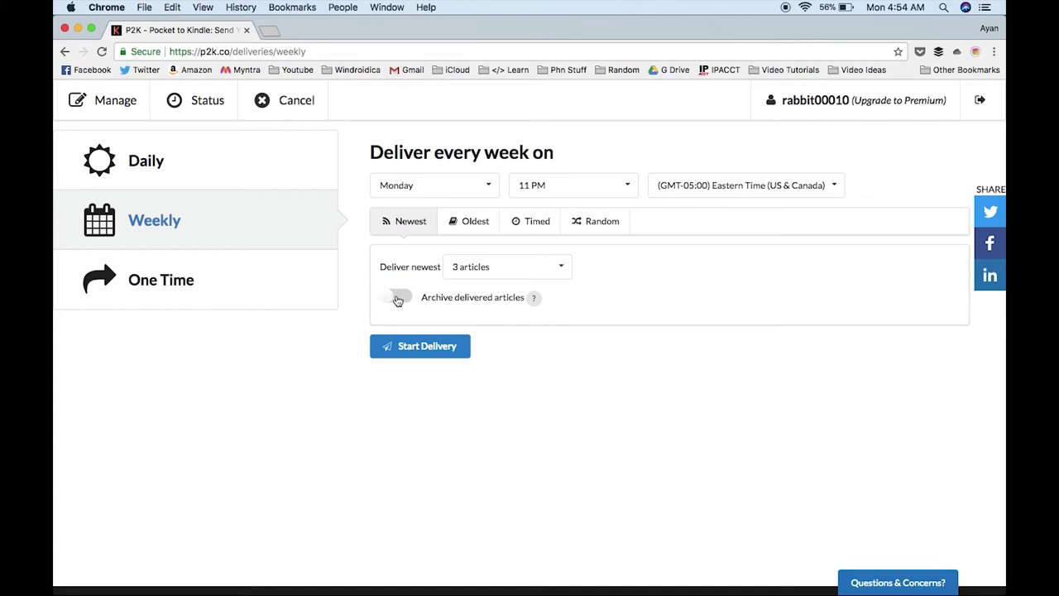
click(430, 352)
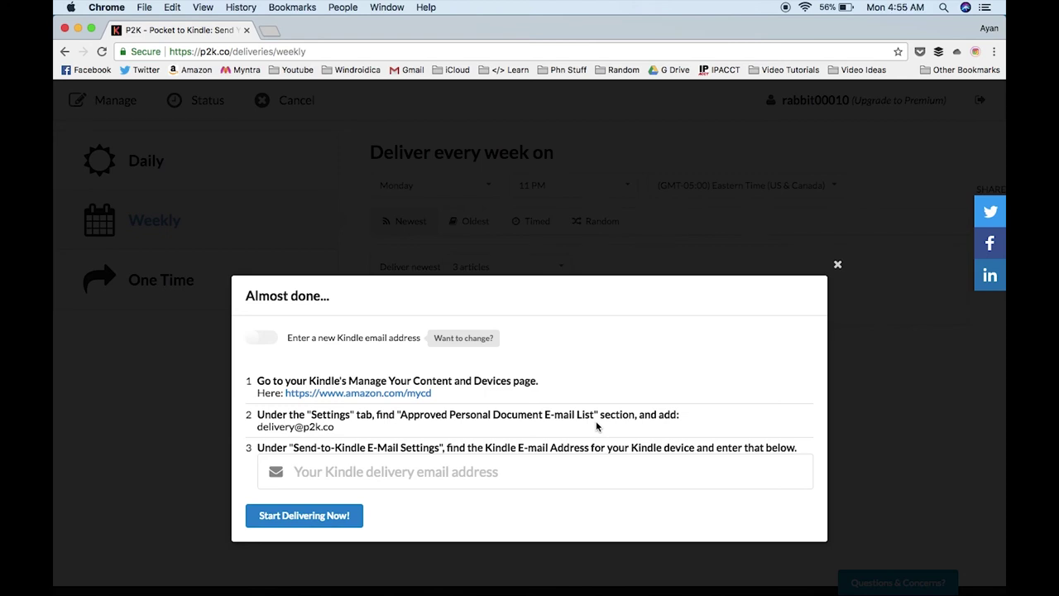
Step: Paste the Kindle address, confirm delivery, dismiss the invalid-email alert and close the dialog
click(469, 472)
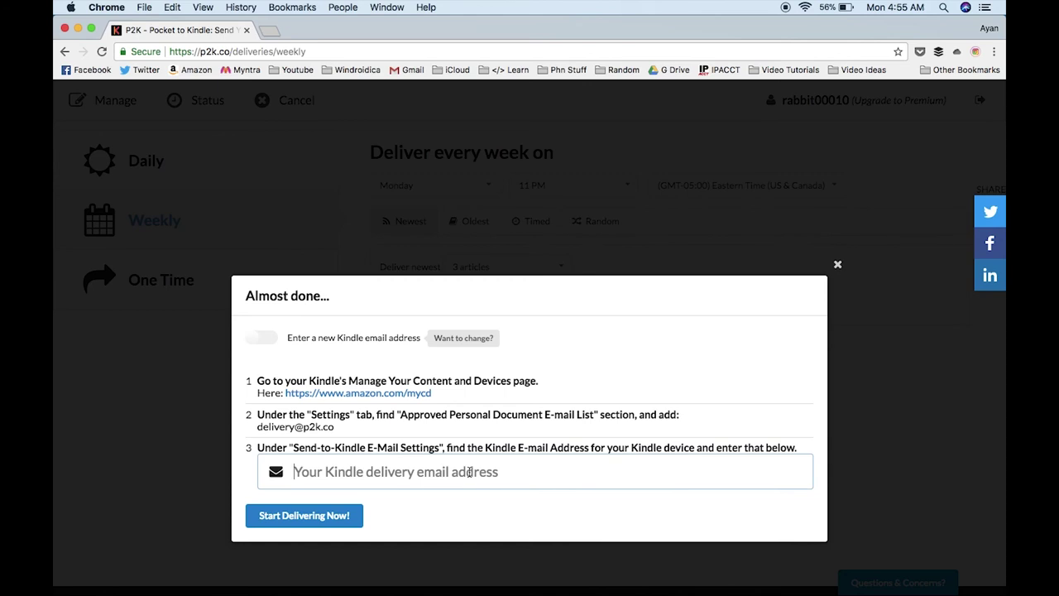
key(super+v)
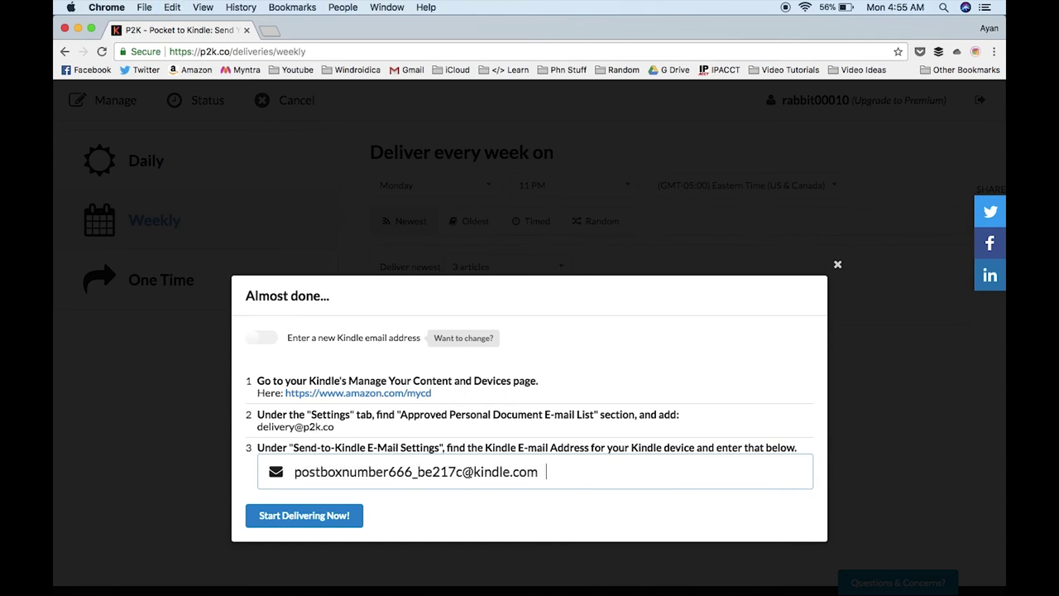
click(318, 520)
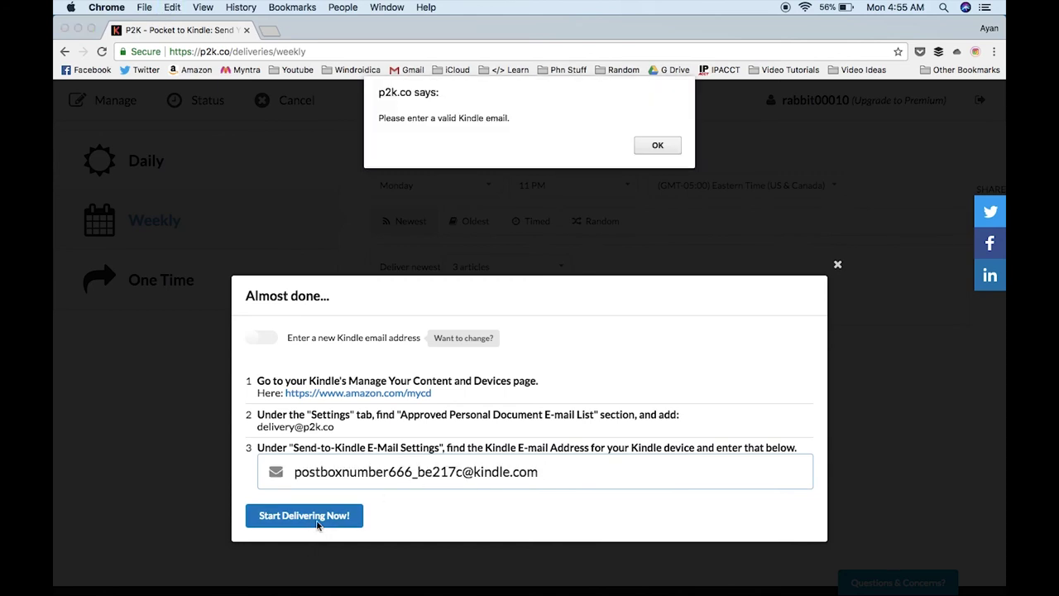
key(Return)
click(837, 265)
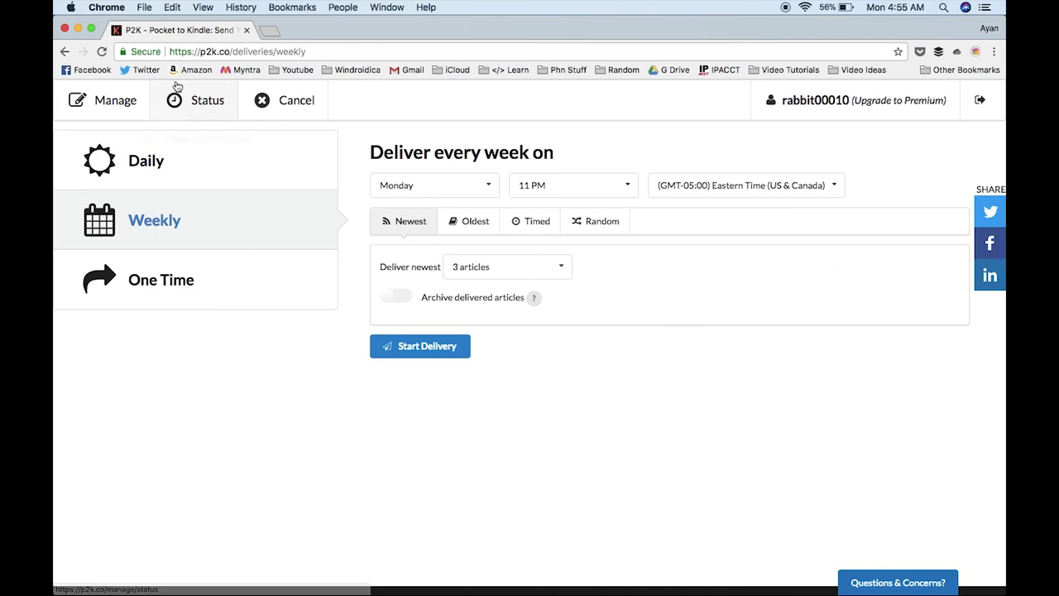
Step: Open P2K's Status page from the top navigation bar to see recent deliveries
click(186, 93)
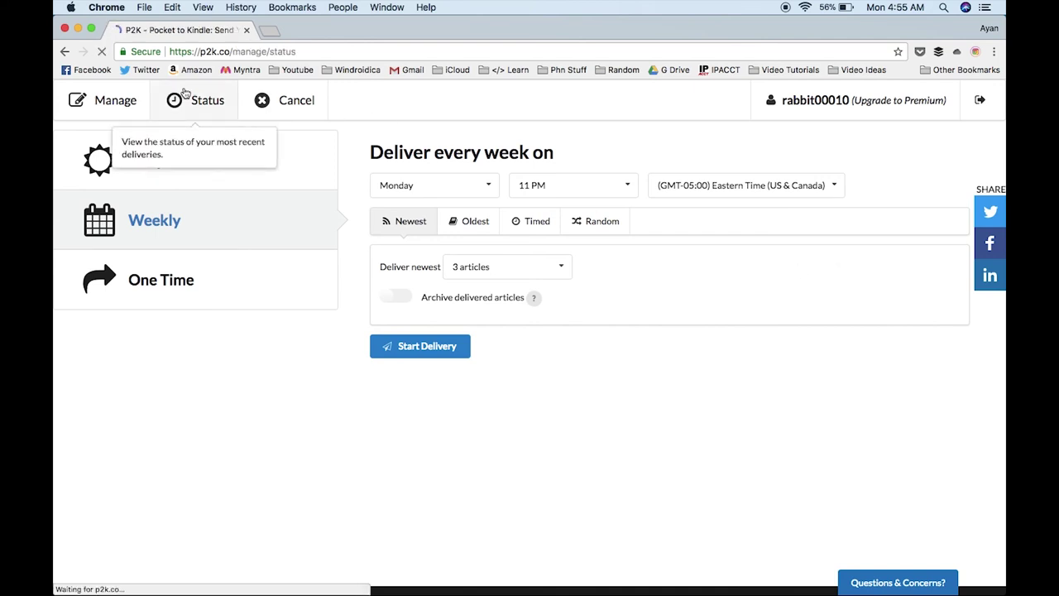